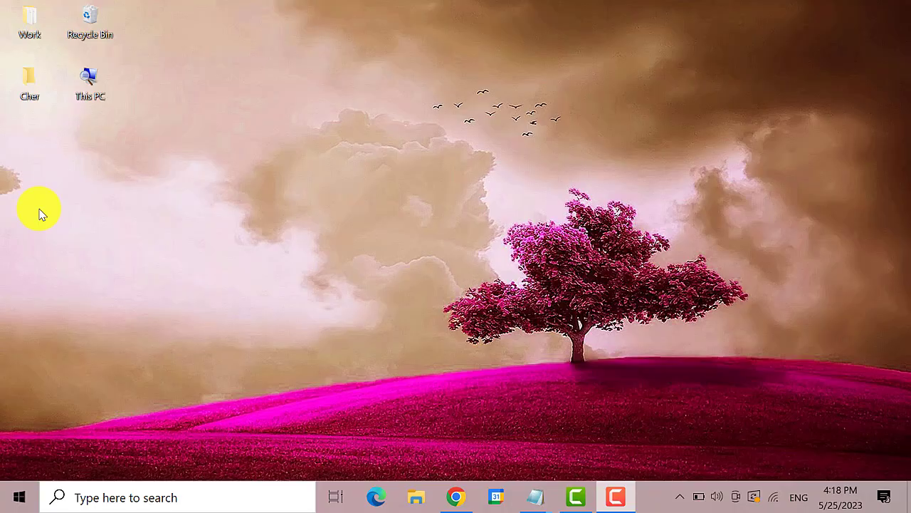
Open Windows Settings from the Start menu
left_click(15, 501)
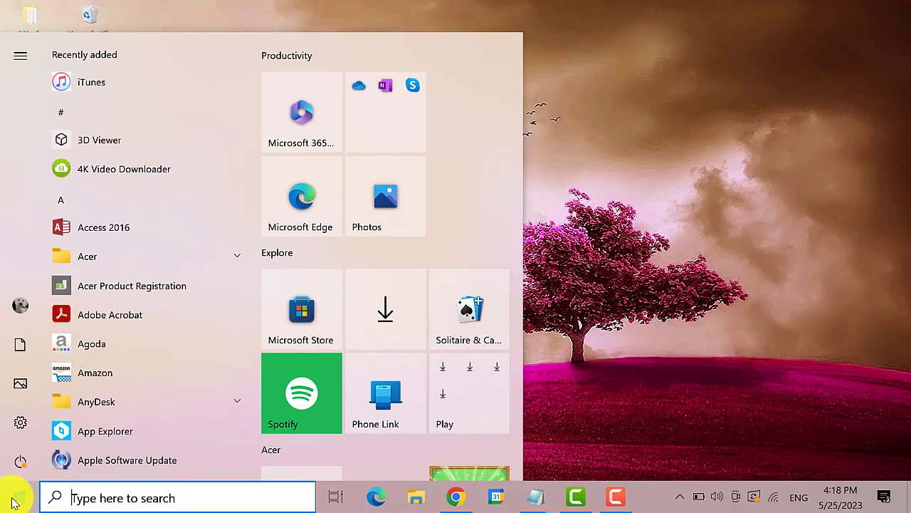
mouse_move(61, 423)
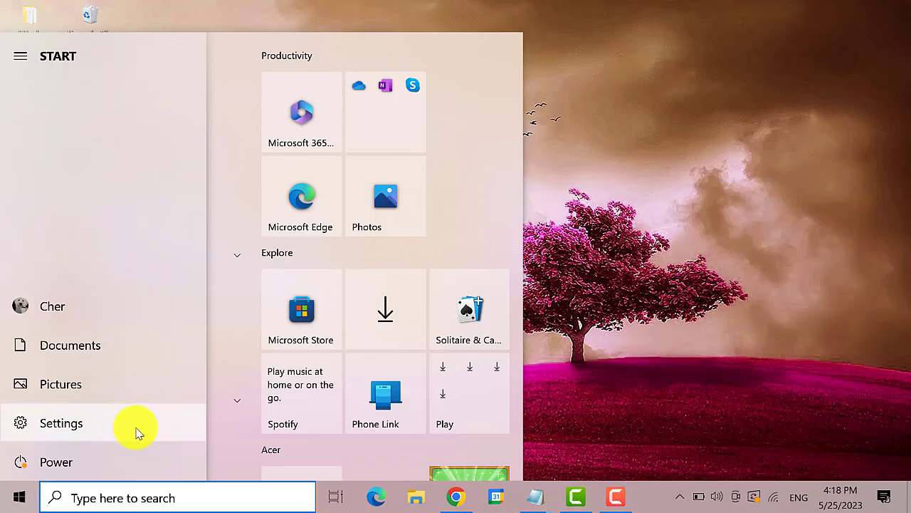
left_click(137, 427)
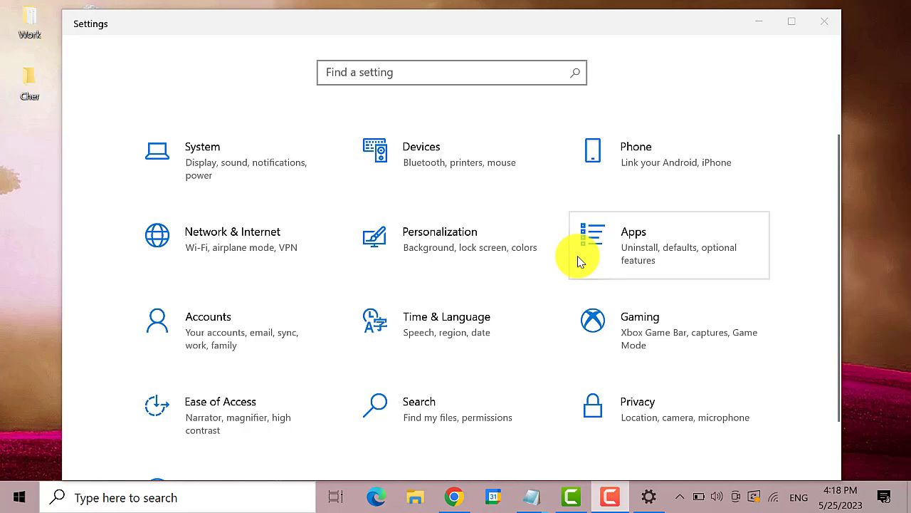
Go to Apps & features, scroll down, and expand the Microsoft Photos entry
left_click(723, 266)
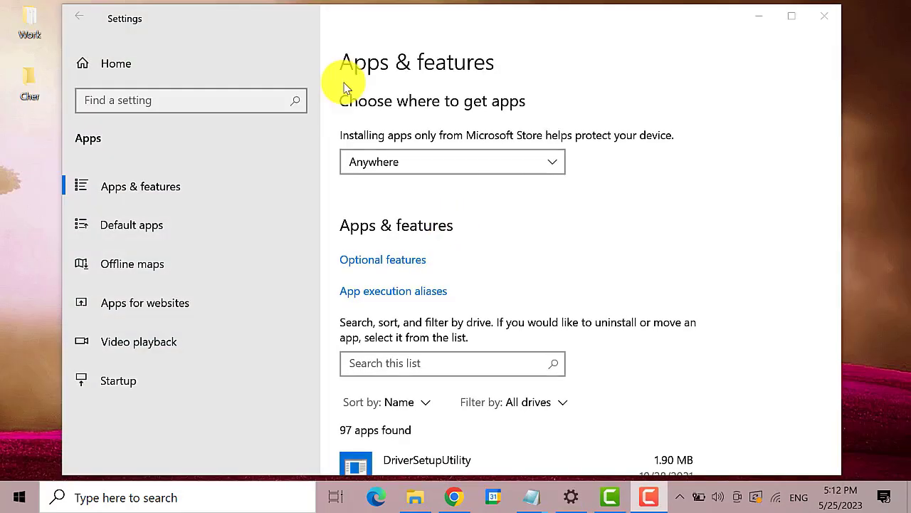
scroll(531, 260, "down", 2)
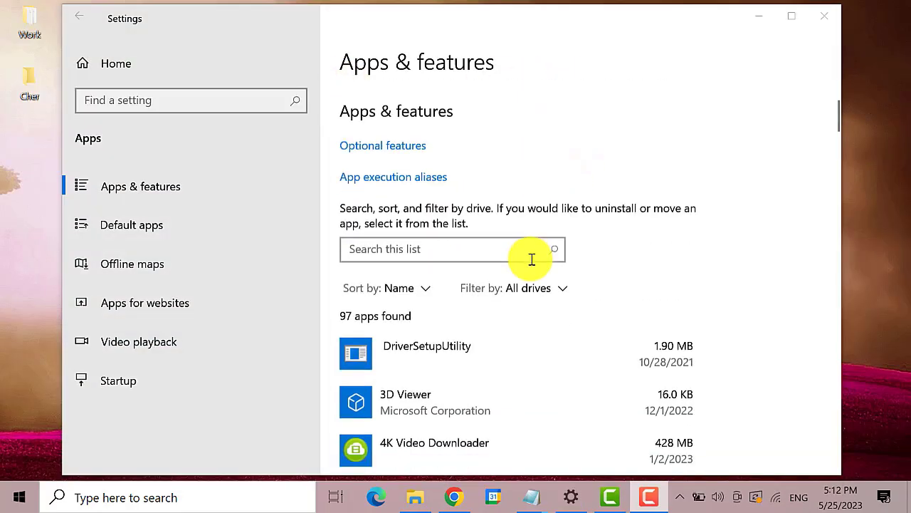
scroll(532, 259, "down", 5)
scroll(529, 278, "down", 4)
scroll(527, 282, "down", 8)
scroll(527, 285, "down", 3)
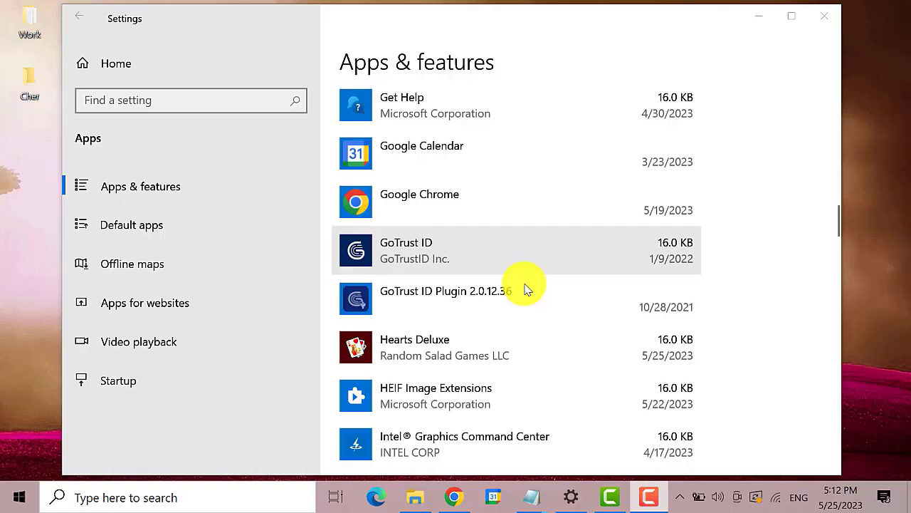
scroll(526, 287, "down", 4)
scroll(525, 287, "down", 4)
scroll(525, 286, "down", 4)
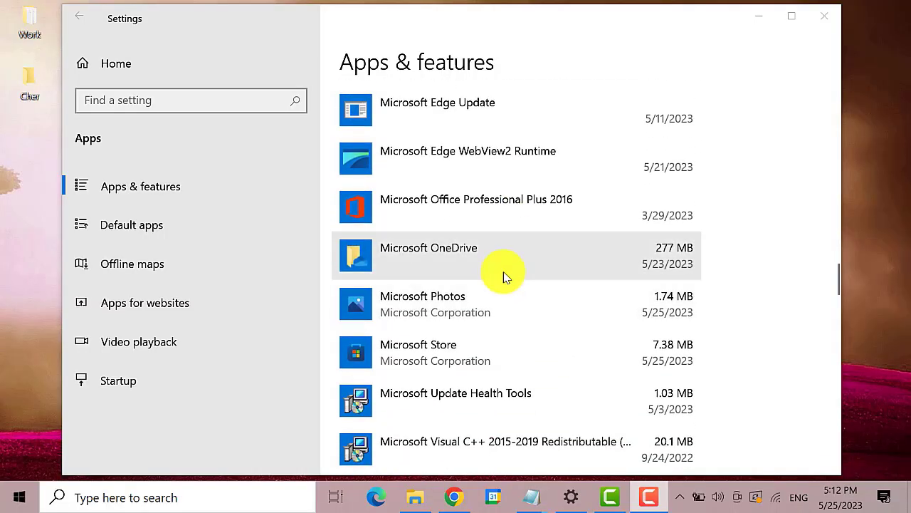
scroll(502, 273, "down", 2)
scroll(501, 275, "down", 1)
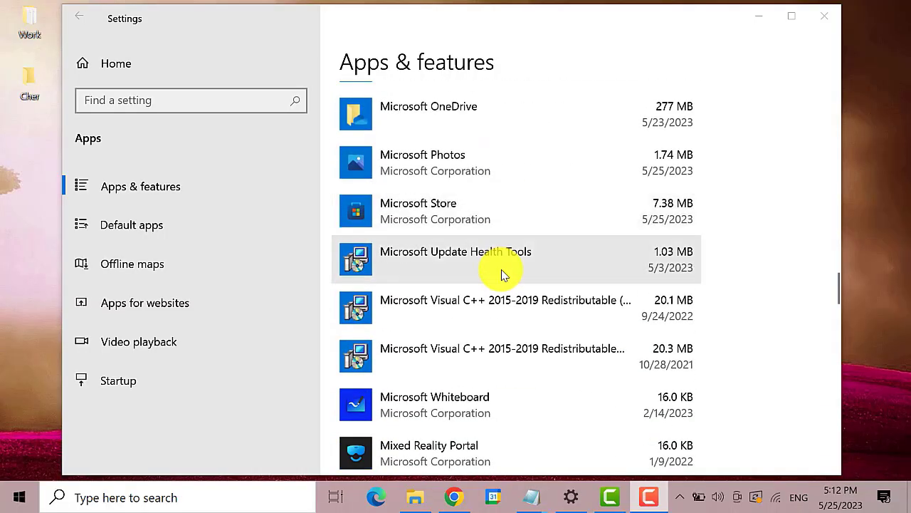
left_click(474, 168)
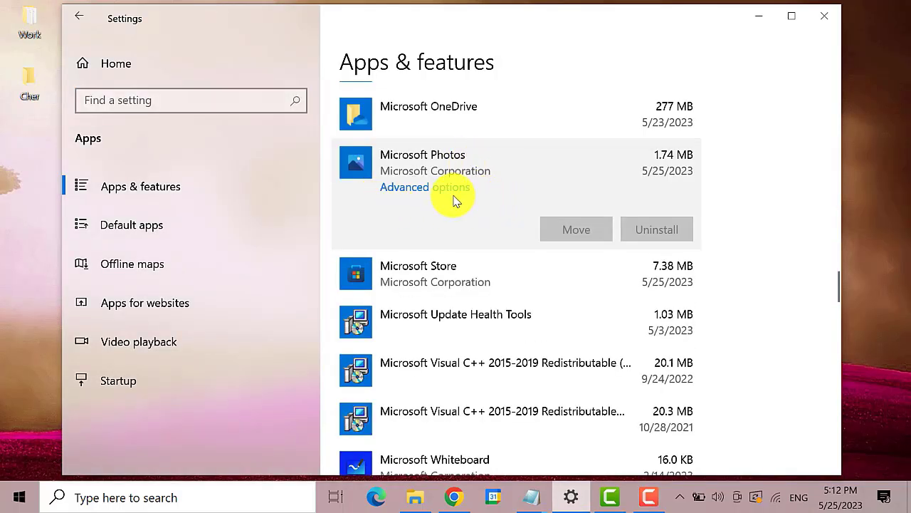
Reset Microsoft Photos from its Advanced options, deleting its data, then close Settings
left_click(447, 187)
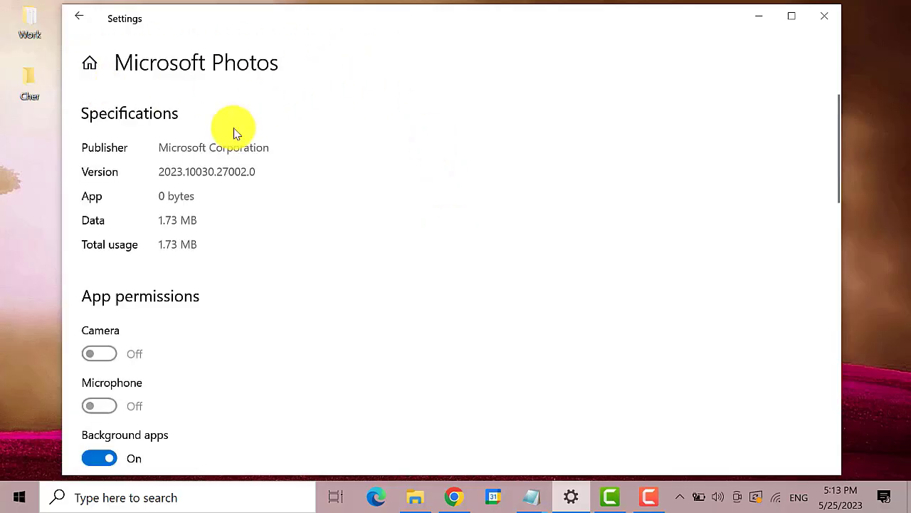
scroll(169, 183, "down", 3)
scroll(161, 235, "down", 4)
scroll(158, 245, "down", 2)
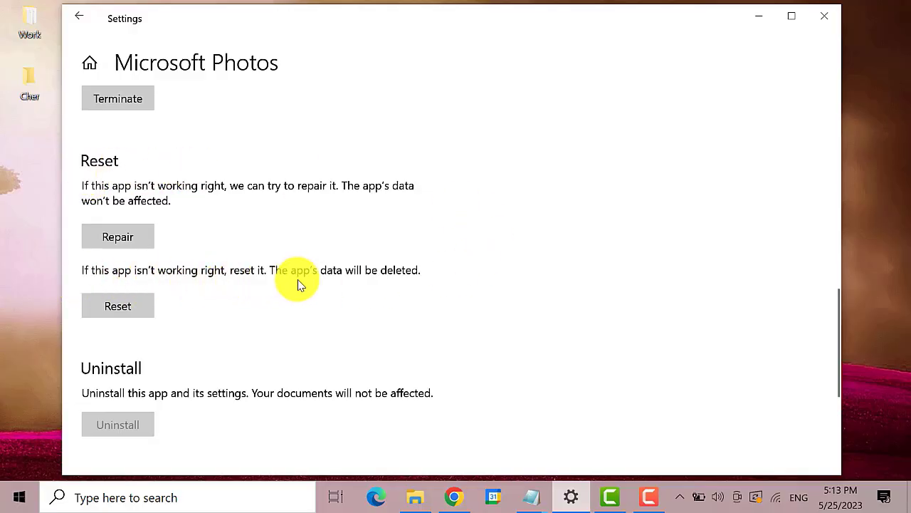
left_click(144, 309)
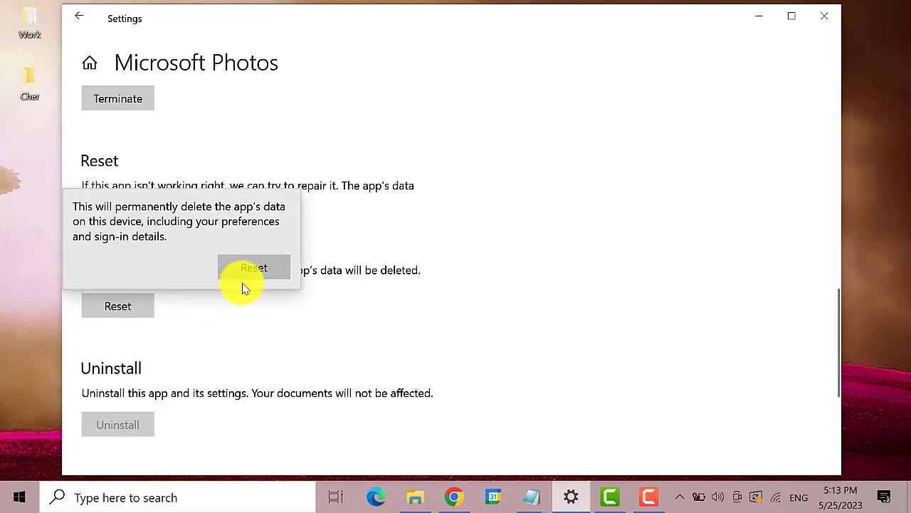
left_click(254, 267)
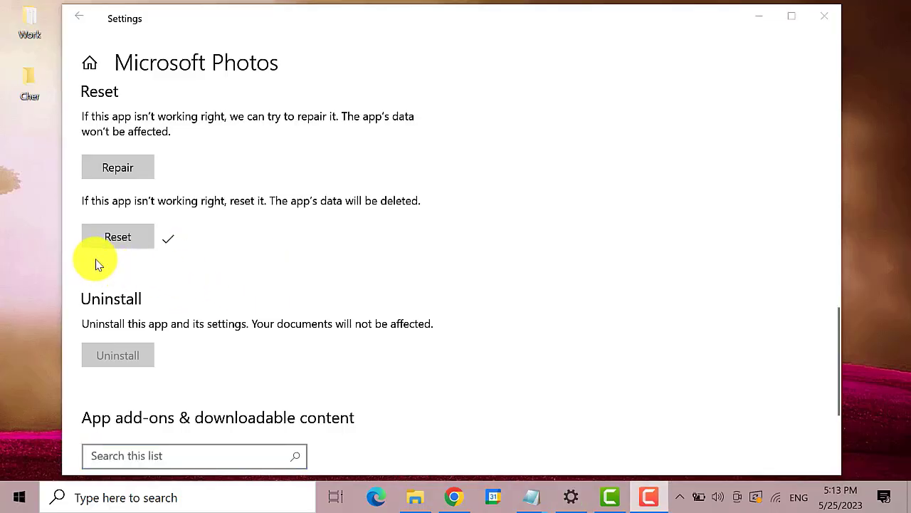
left_click(826, 17)
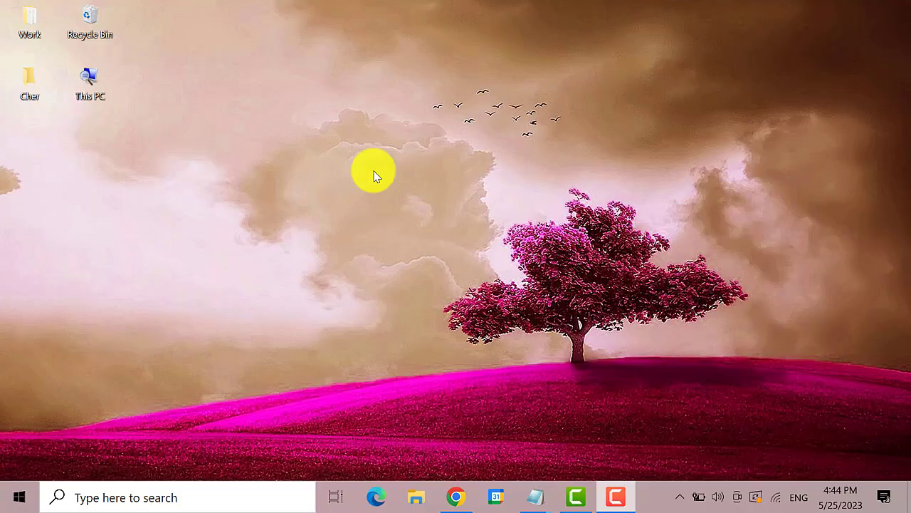
Search for 'powershell' and run Windows PowerShell as administrator
left_click(97, 498)
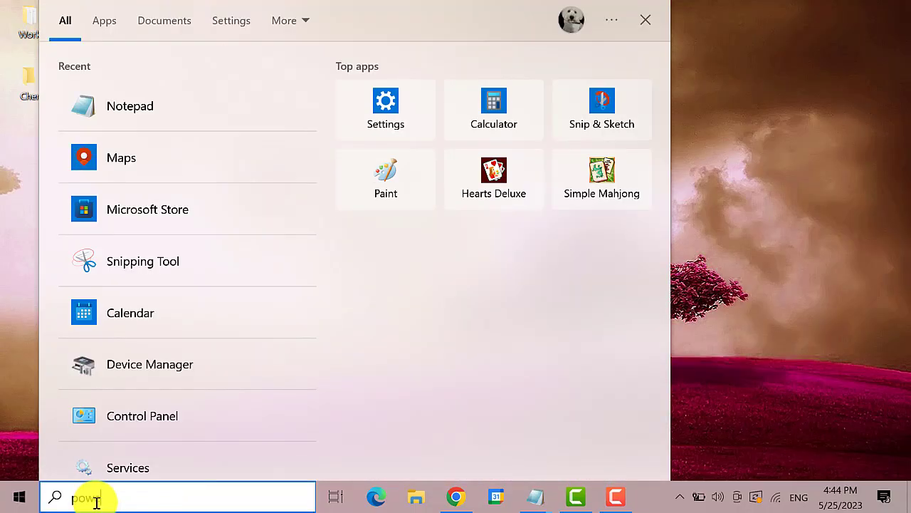
type("powershr")
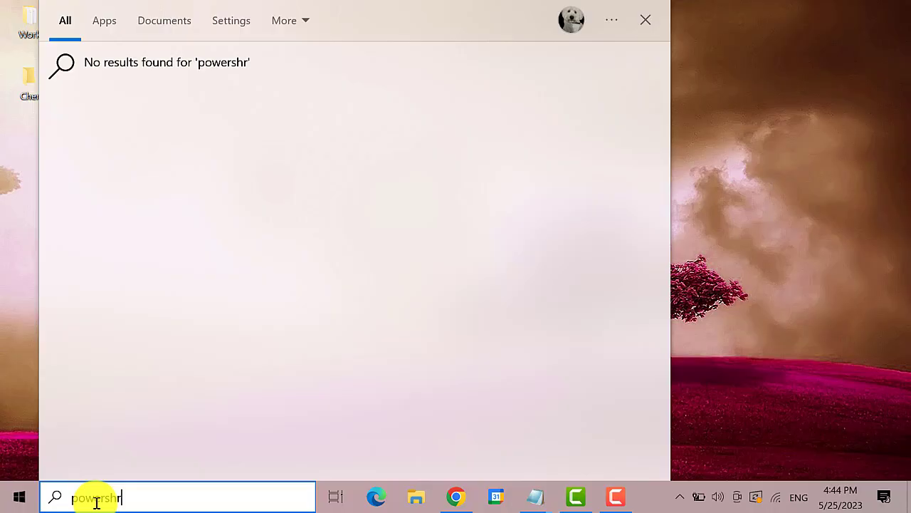
key("BackSpace")
type("ell")
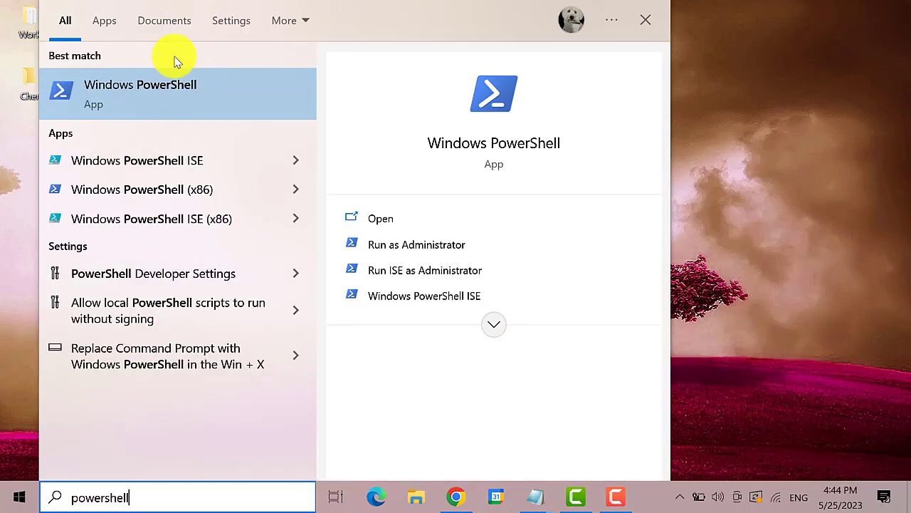
right_click(232, 96)
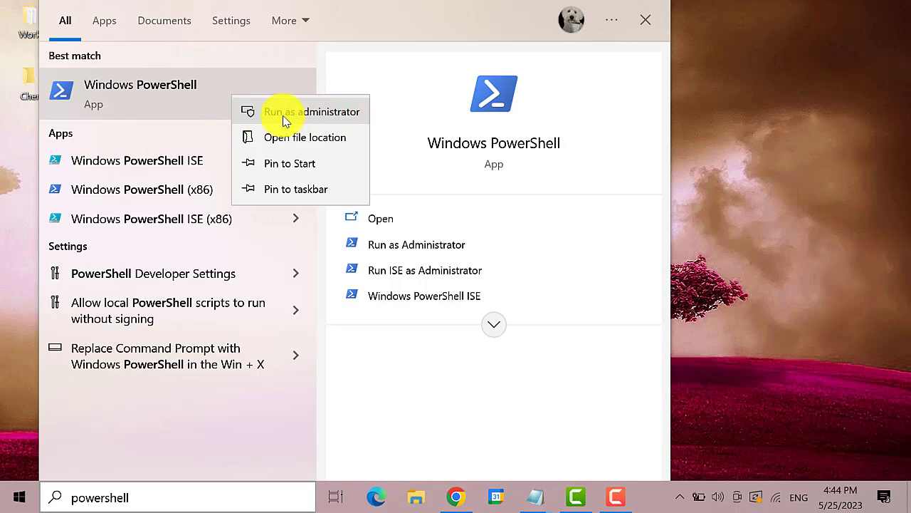
left_click(358, 114)
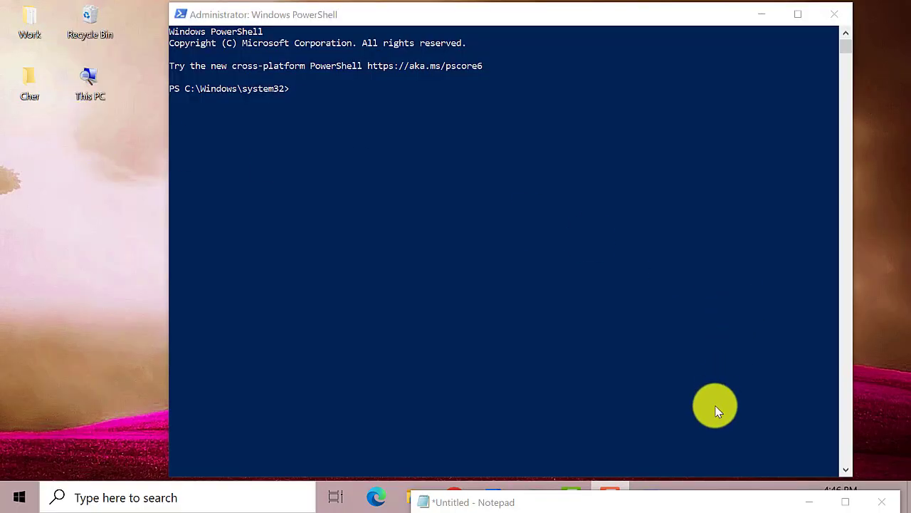
Copy the 'Get-AppxPackage *photo* | Remove-AppxPackage' command from Notepad, then minimize Notepad
mouse_move(699, 500)
left_mouse_down()
mouse_move(725, 340)
mouse_move(692, 308)
left_mouse_up()
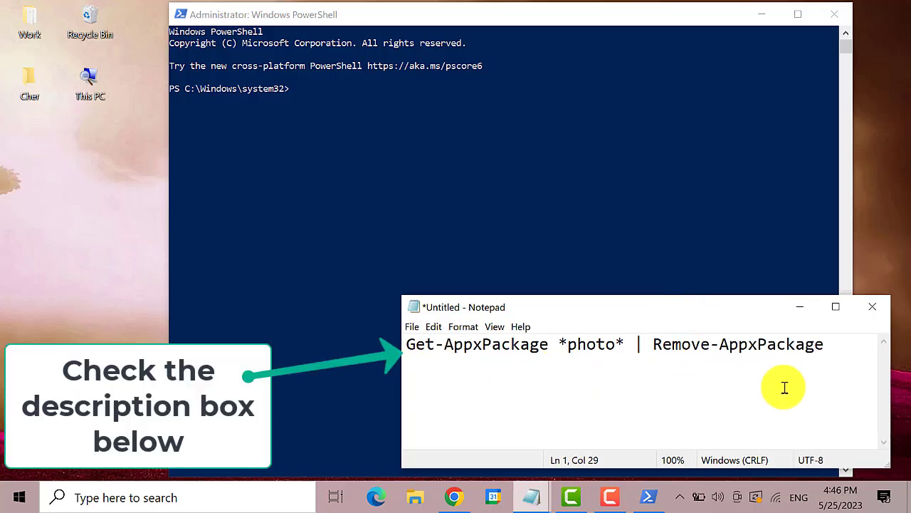
key("Left")
key("Left")
key("Left")
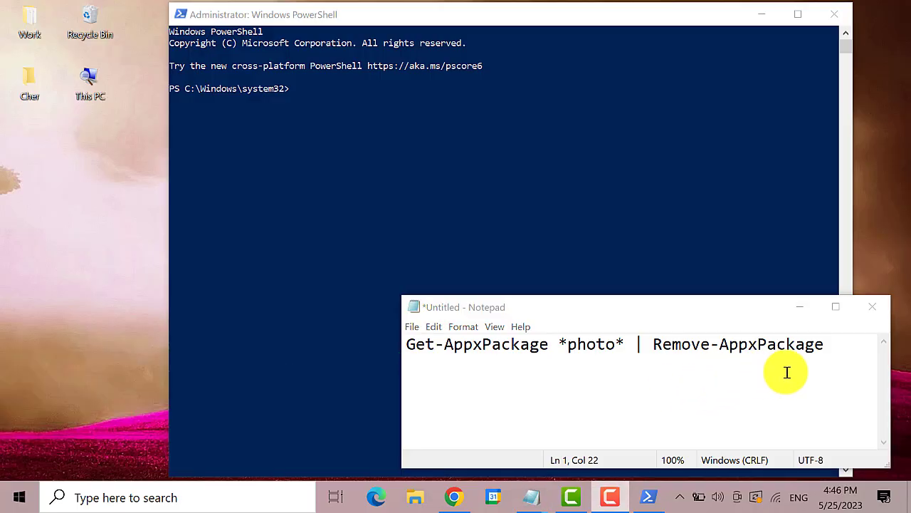
left_click_drag(840, 351, 400, 338)
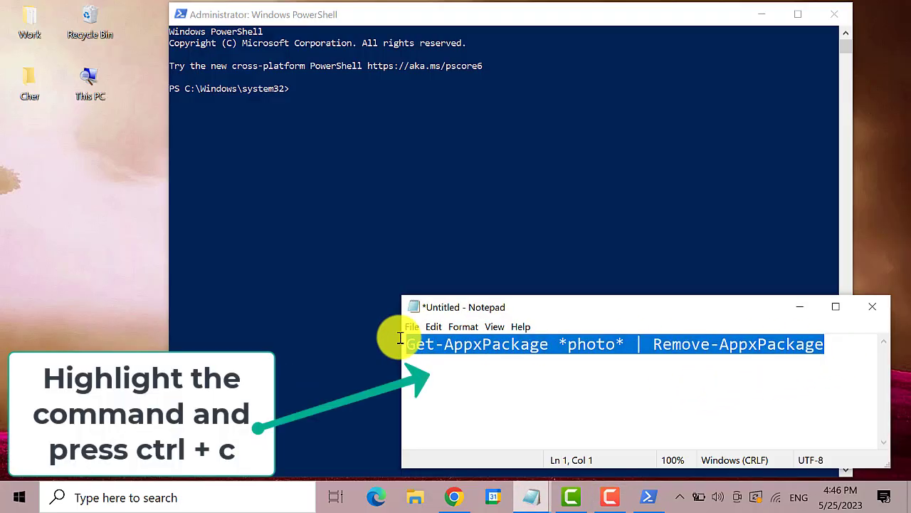
left_click(800, 307)
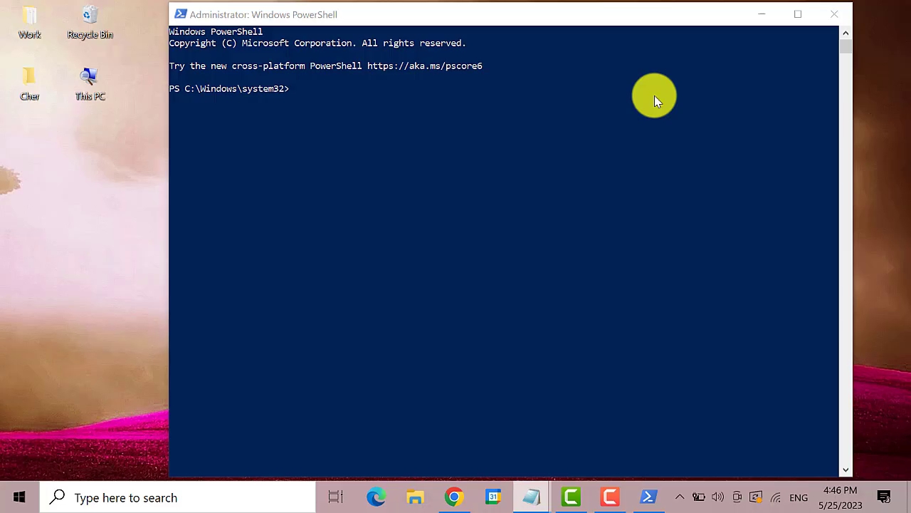
Paste and run the photo removal command in PowerShell, then close PowerShell
right_click(596, 14)
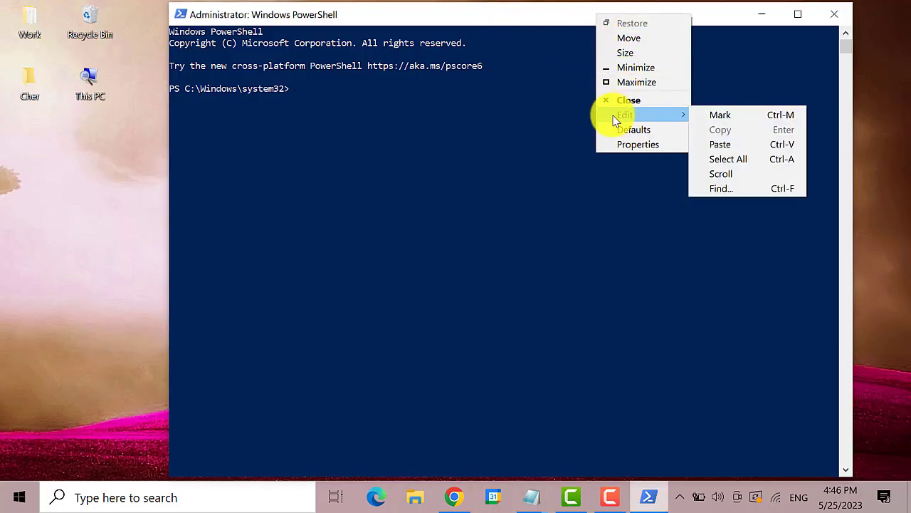
mouse_move(625, 114)
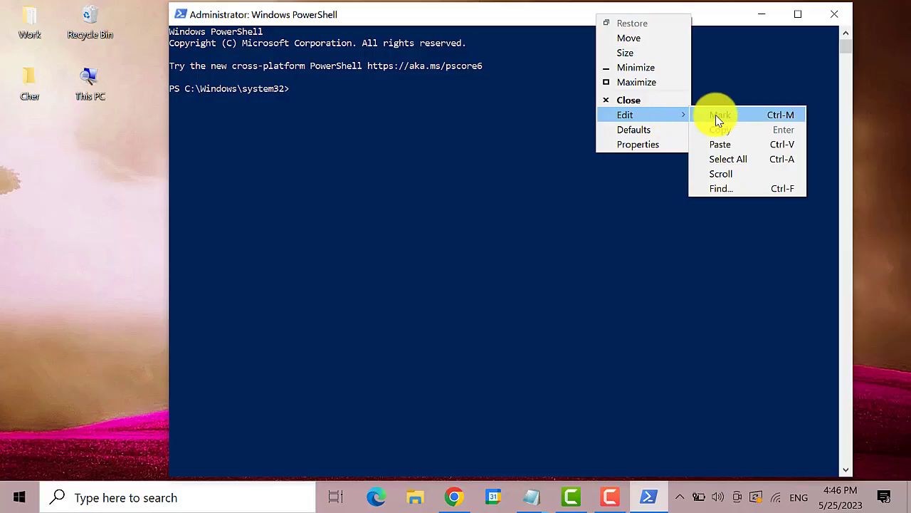
left_click(754, 145)
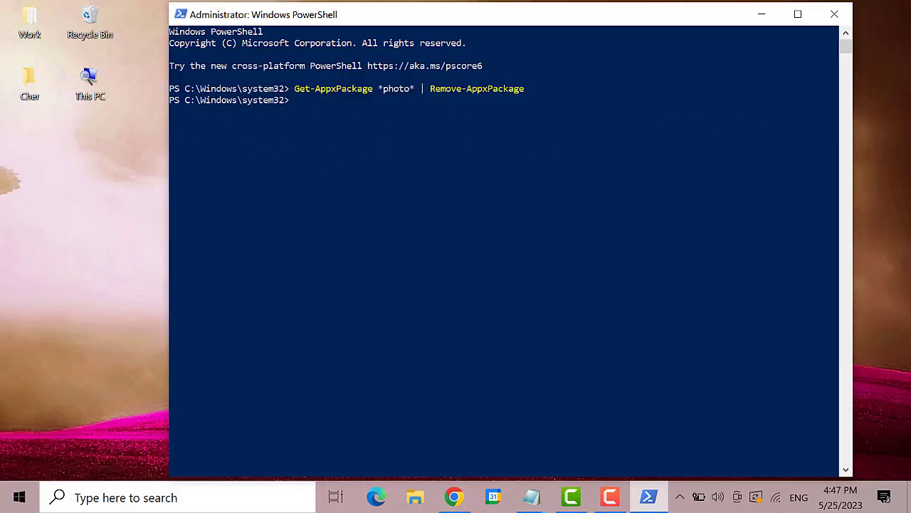
key("F10")
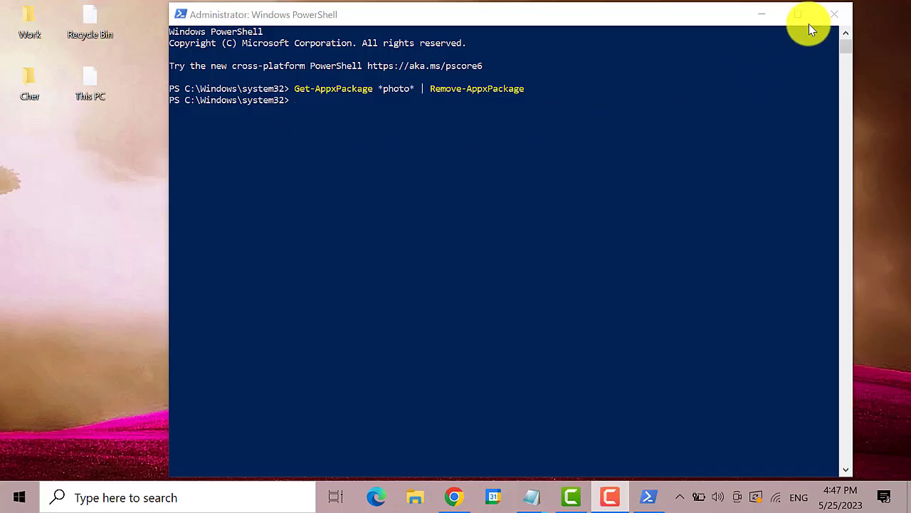
left_click(838, 20)
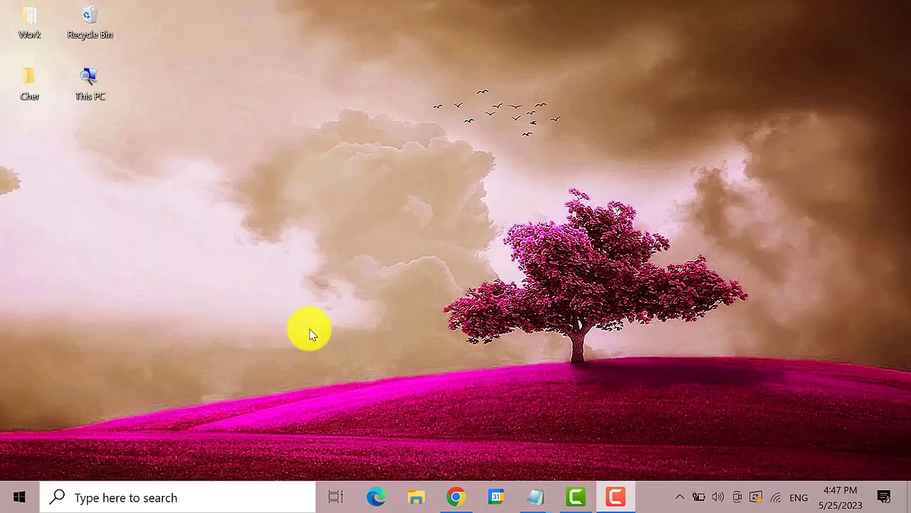
Search for 'microsoft' and launch Microsoft Store
left_click(98, 496)
type("mi")
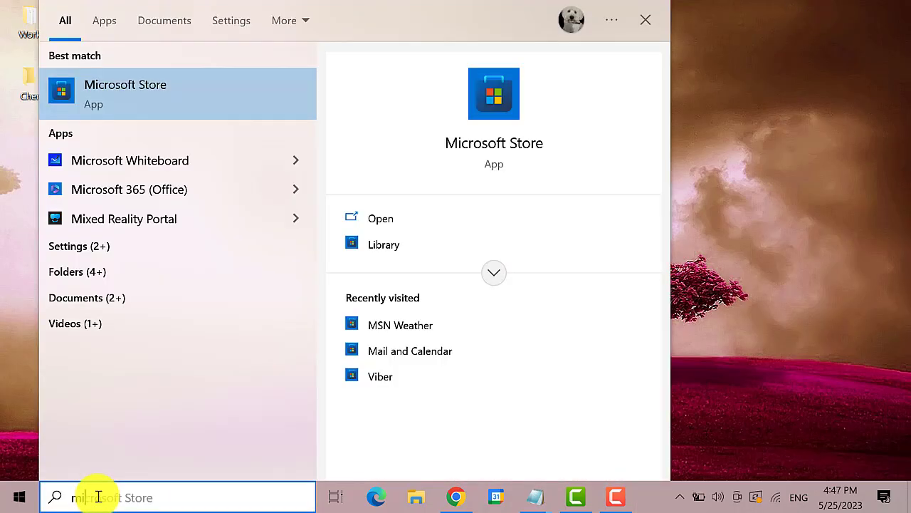
type("crosoft")
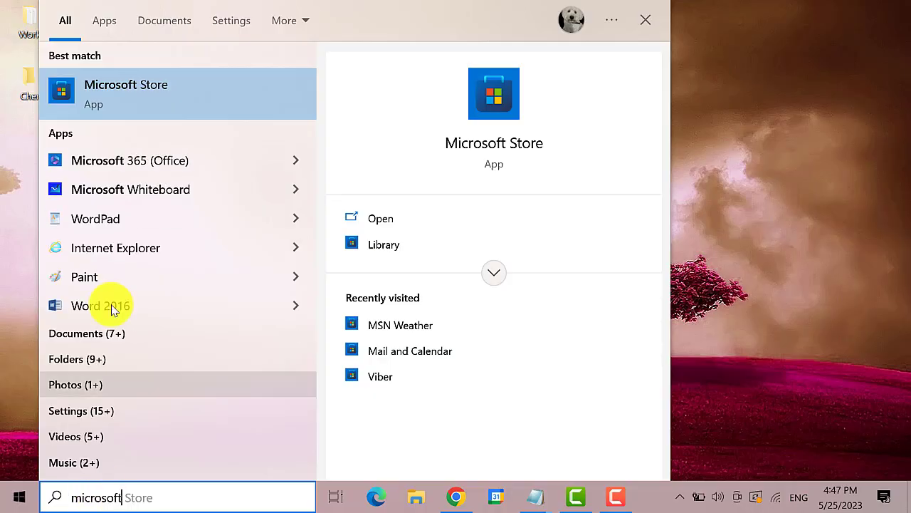
left_click(145, 102)
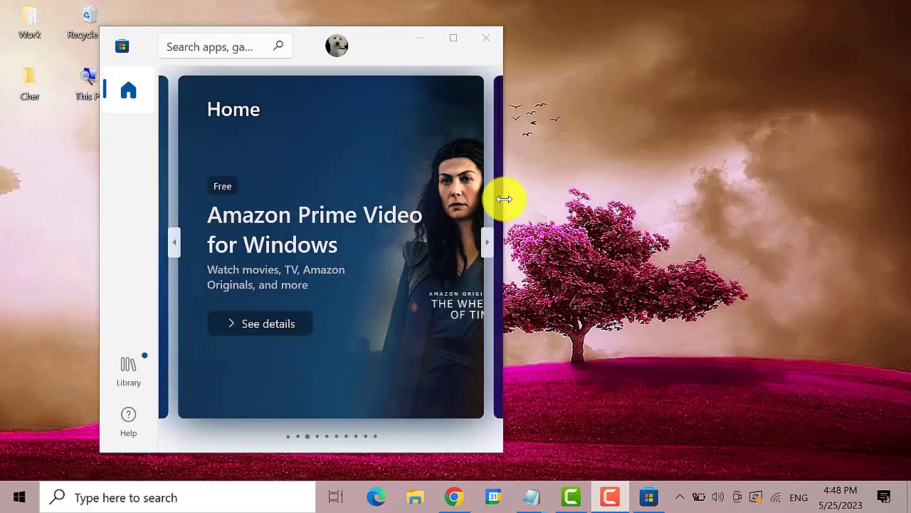
Widen the Store window, find Microsoft Photos, install it, and close the Store
left_click_drag(504, 195, 826, 196)
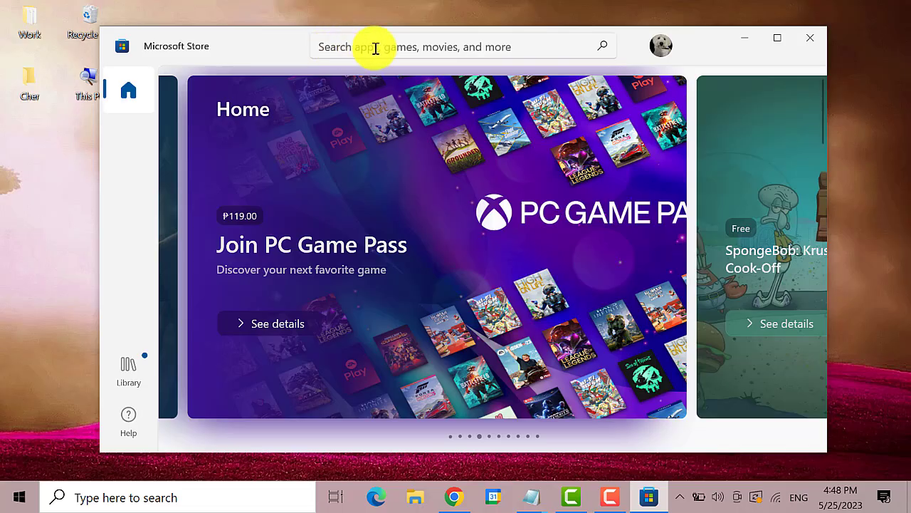
left_click(375, 47)
type("Pho")
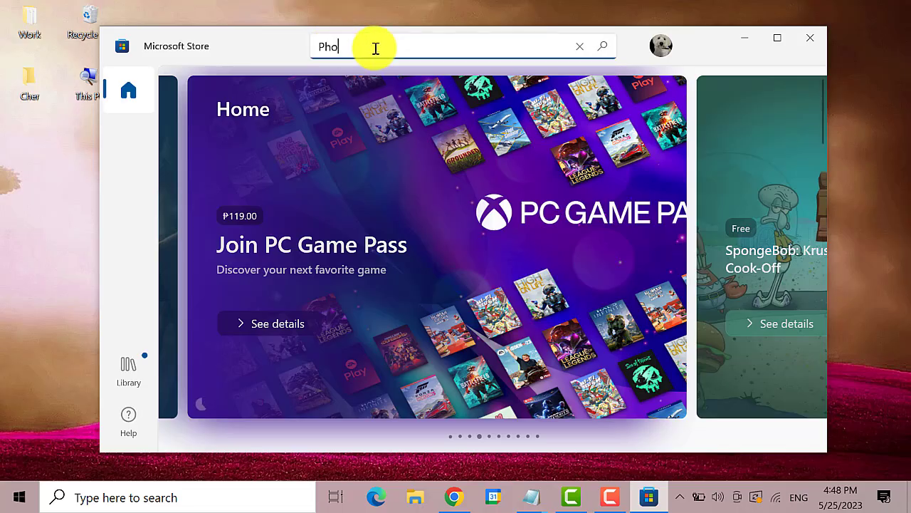
type("to")
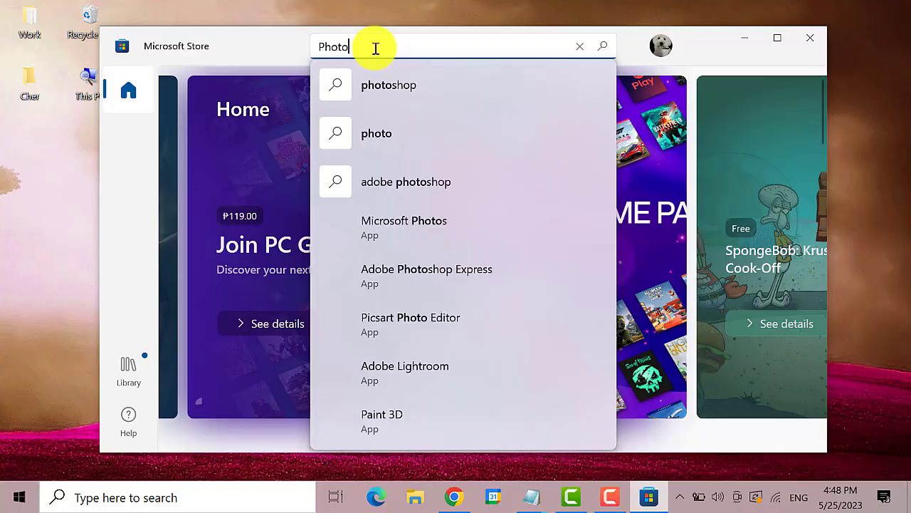
type("s")
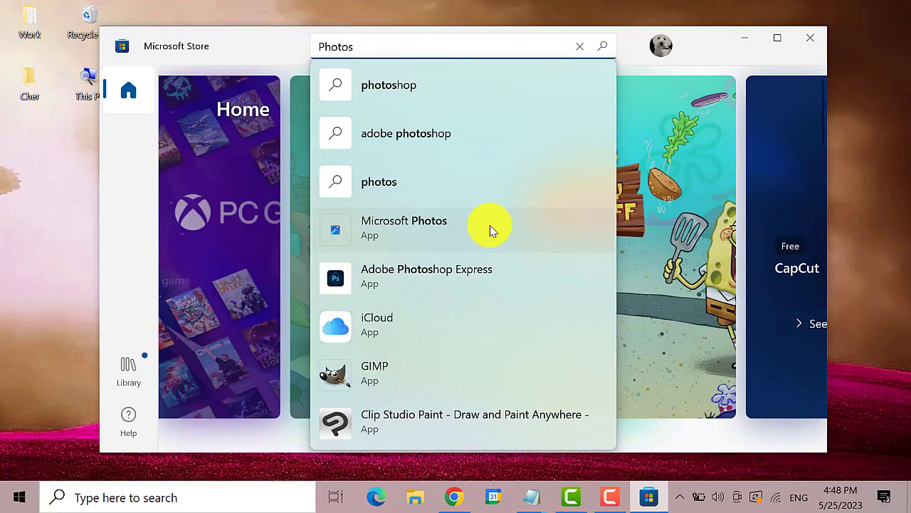
left_click(421, 227)
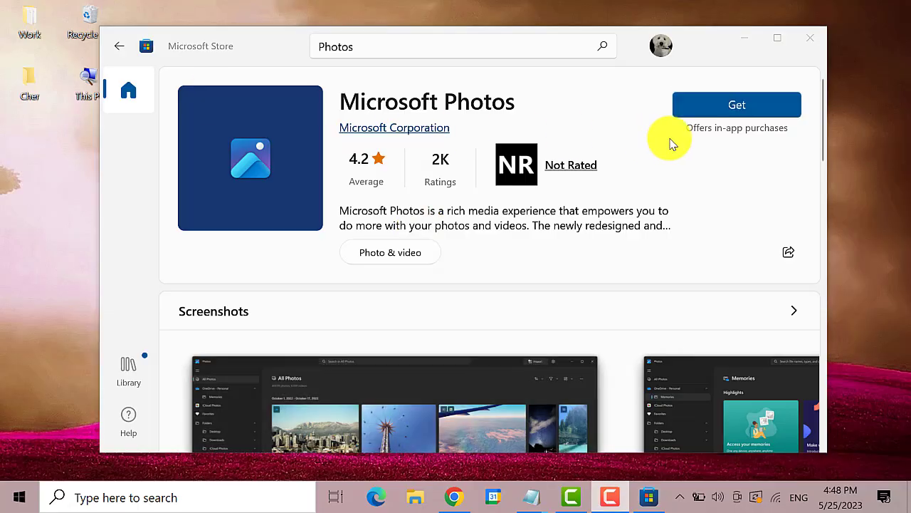
left_click(772, 108)
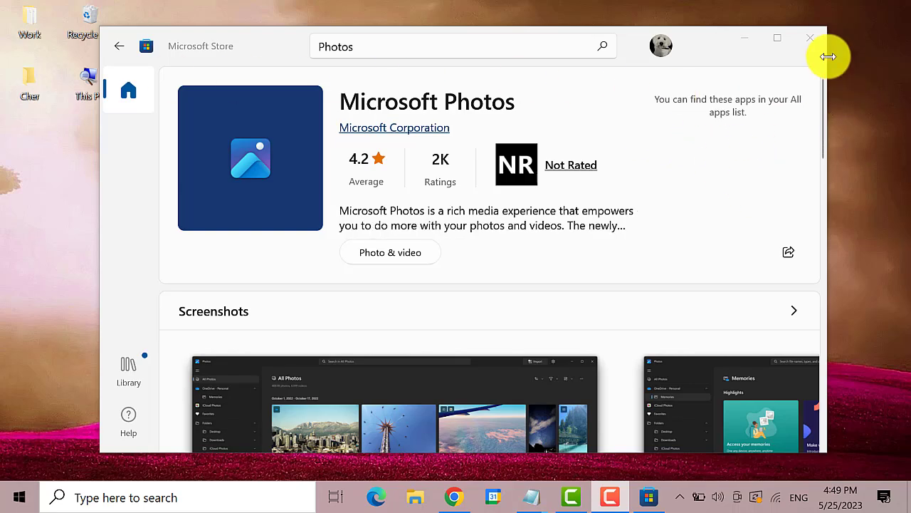
left_click(812, 39)
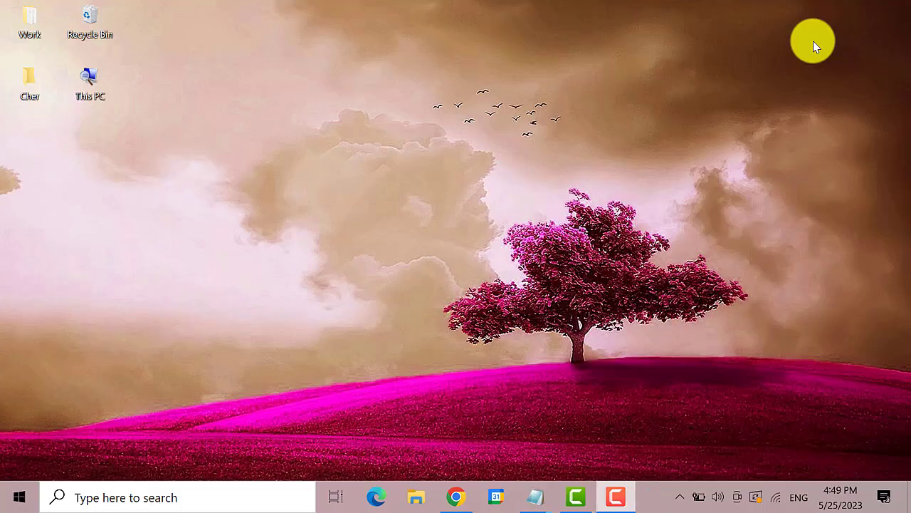